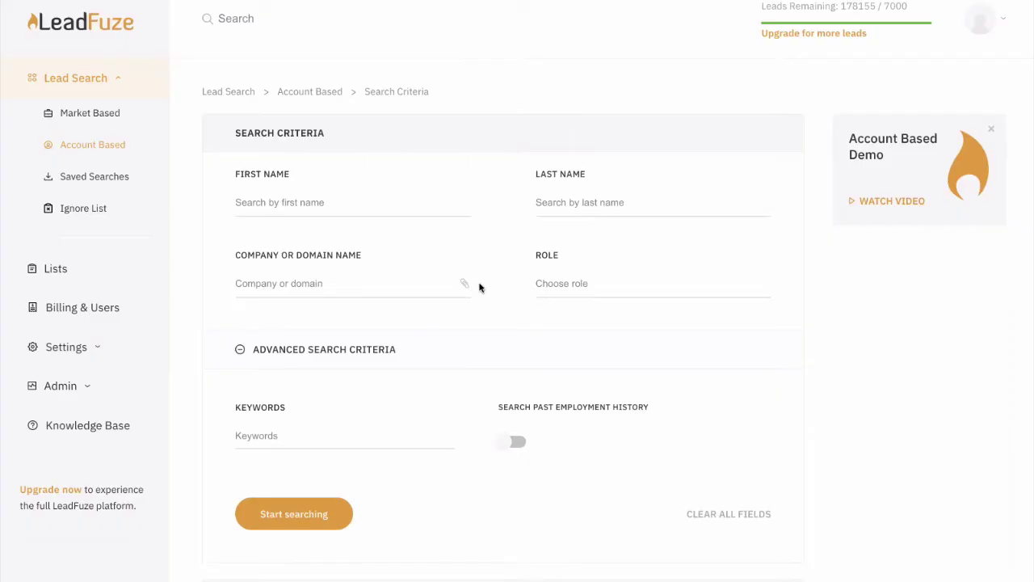
# View the upload option for a list of companies and close it without adding a file
pyautogui.click(464, 284)
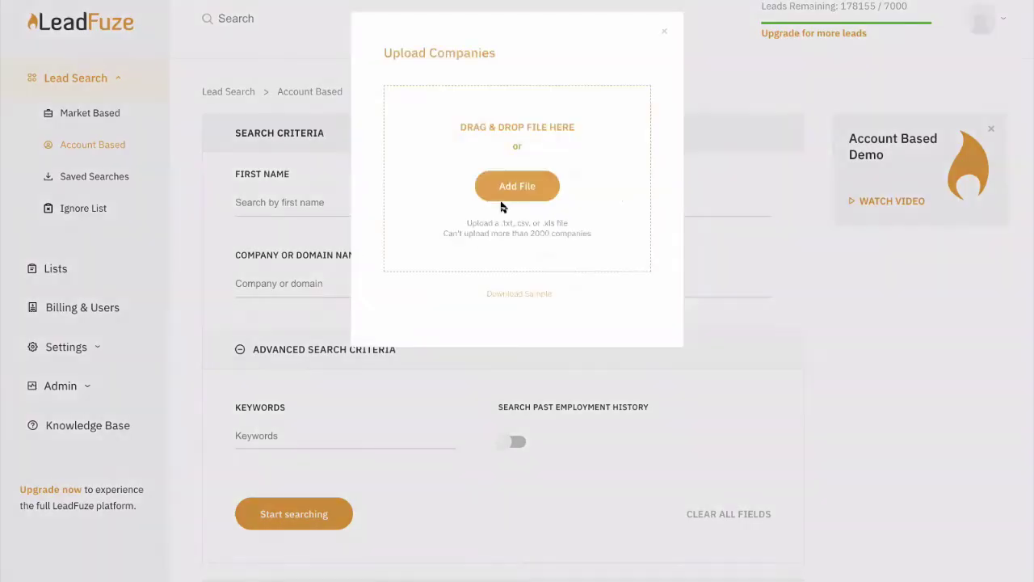
pyautogui.click(666, 35)
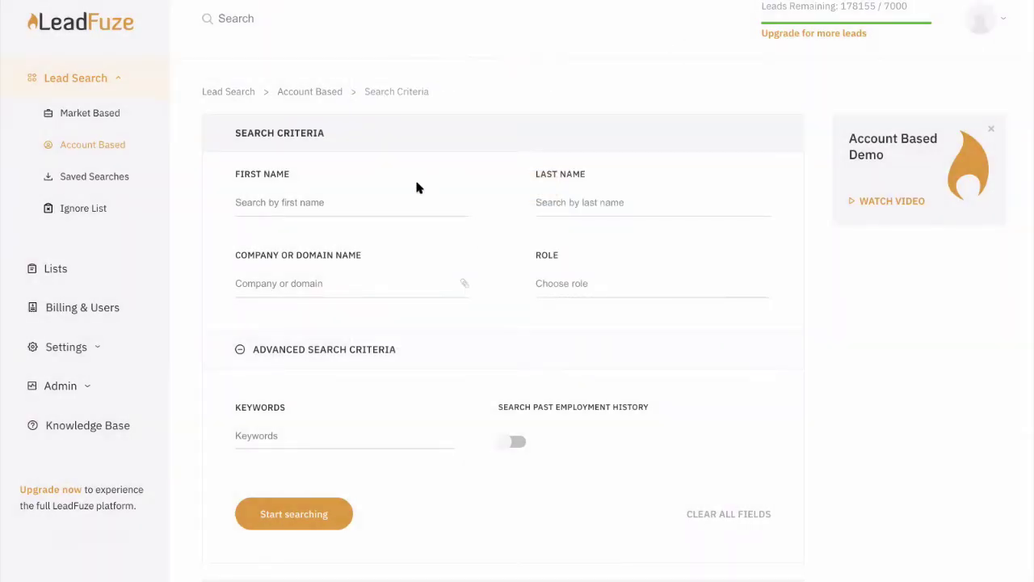
# Run an account-based lead search using the contact's first name, last name and the company domain gohighlevel.com
pyautogui.click(331, 202)
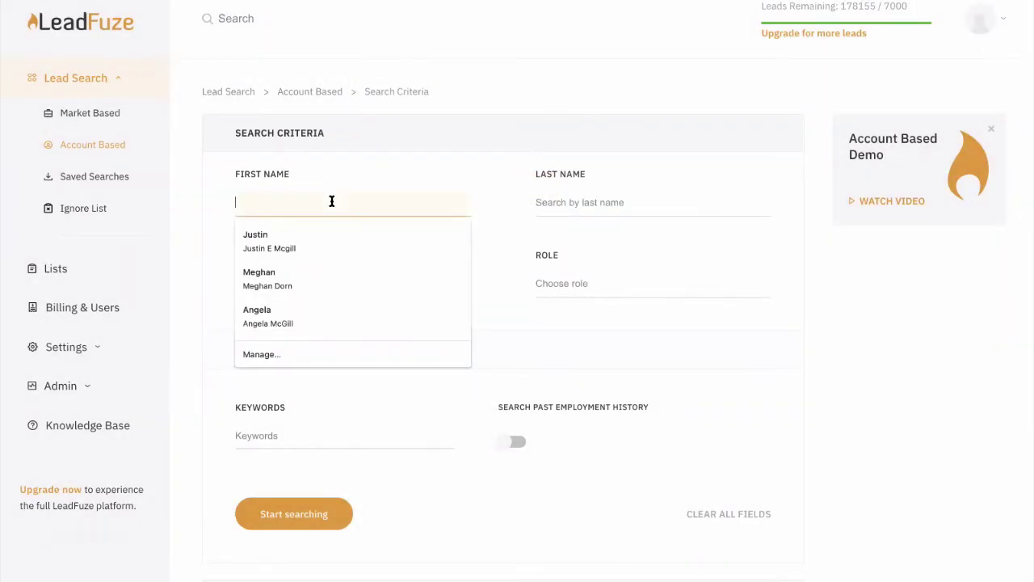
pyautogui.write('shaun')
pyautogui.press('Tab')
pyautogui.write('clark')
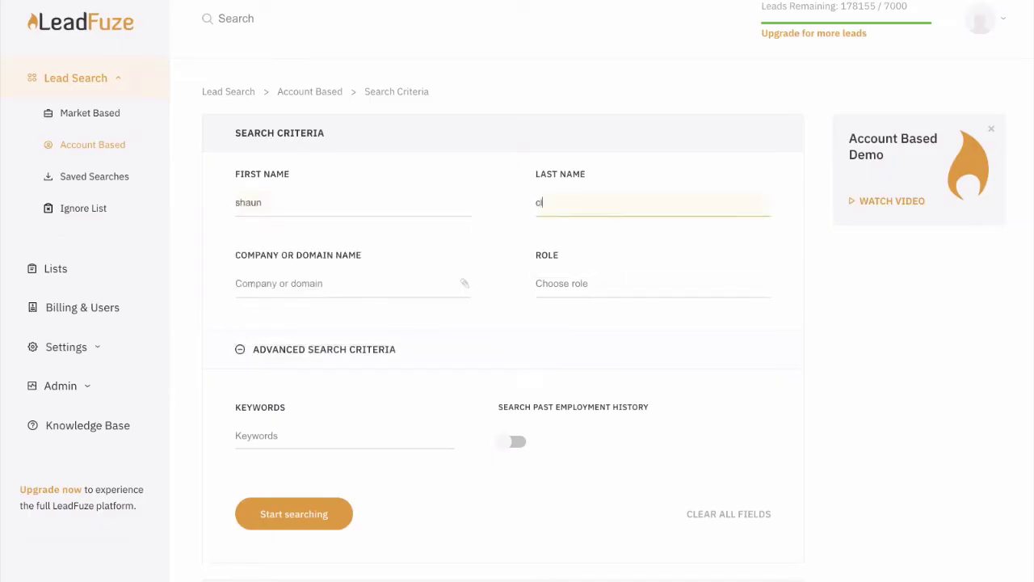
pyautogui.press('Tab')
pyautogui.write('gohighlevel.com')
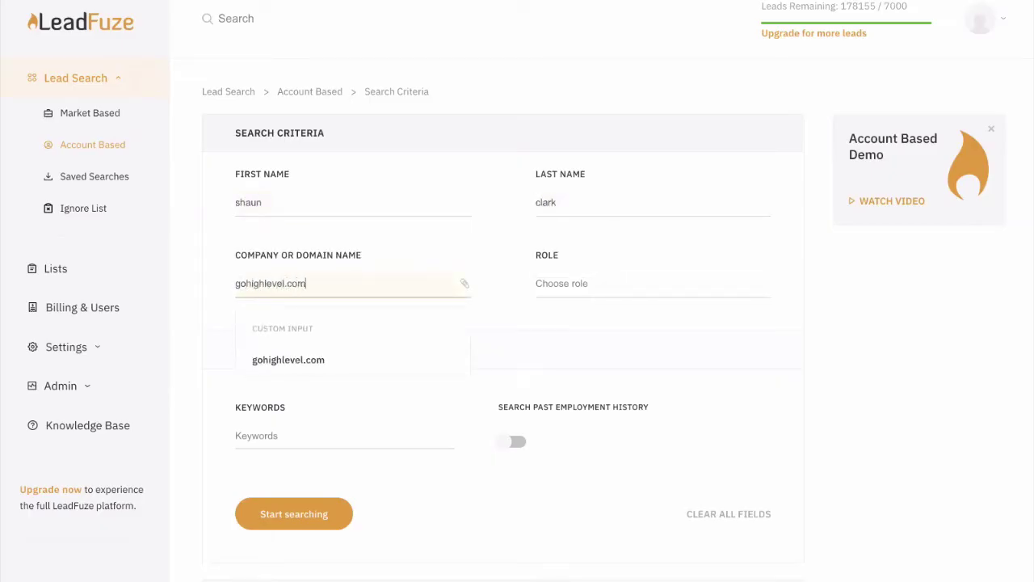
pyautogui.press('Return')
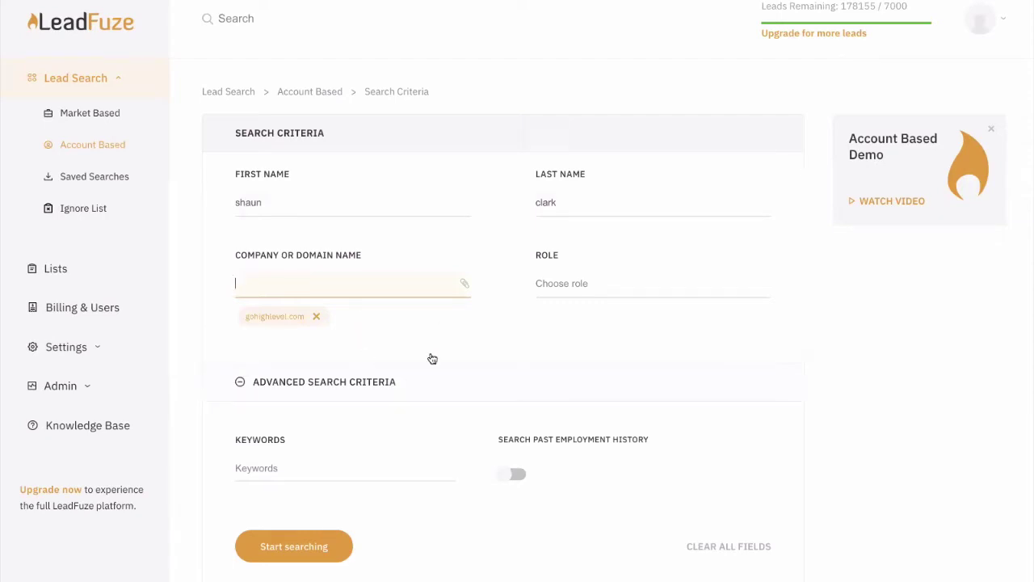
pyautogui.click(295, 546)
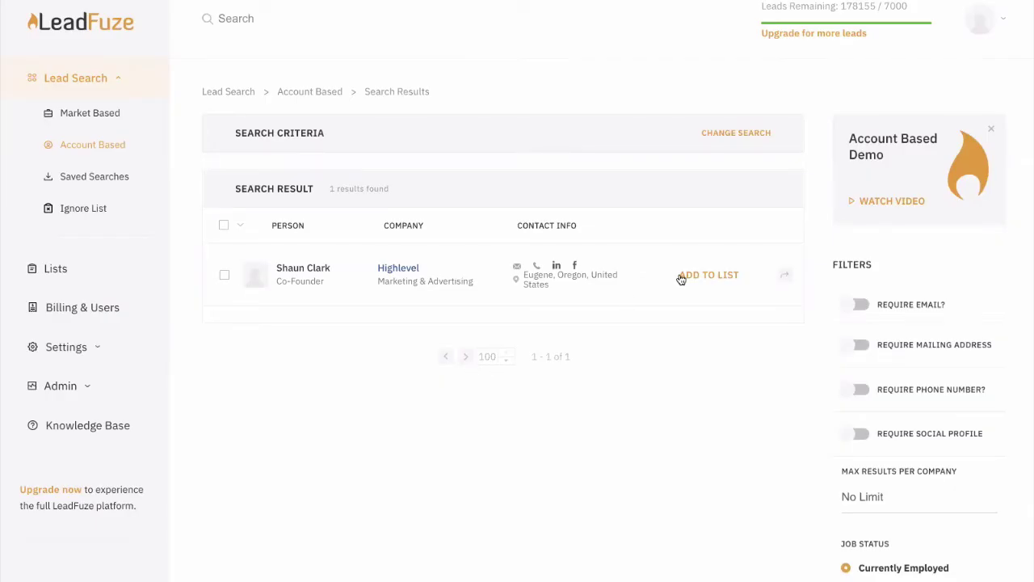
# Return to the search criteria and remove the gohighlevel.com domain
pyautogui.click(745, 131)
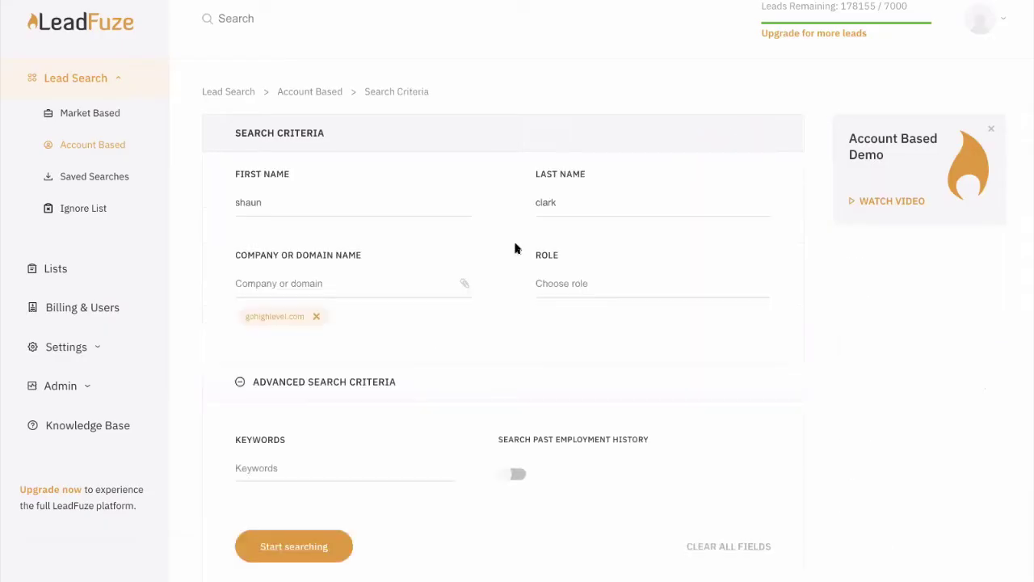
pyautogui.click(316, 318)
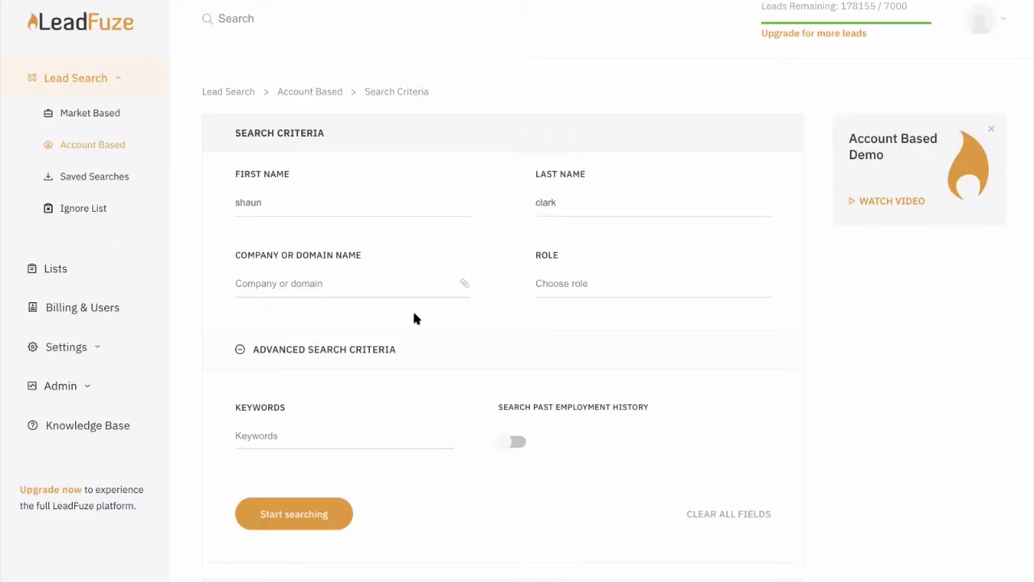
# Add the Marketing role group to the role criteria and show the job titles it contains
pyautogui.click(558, 288)
pyautogui.scroll(-2, 606, 420)
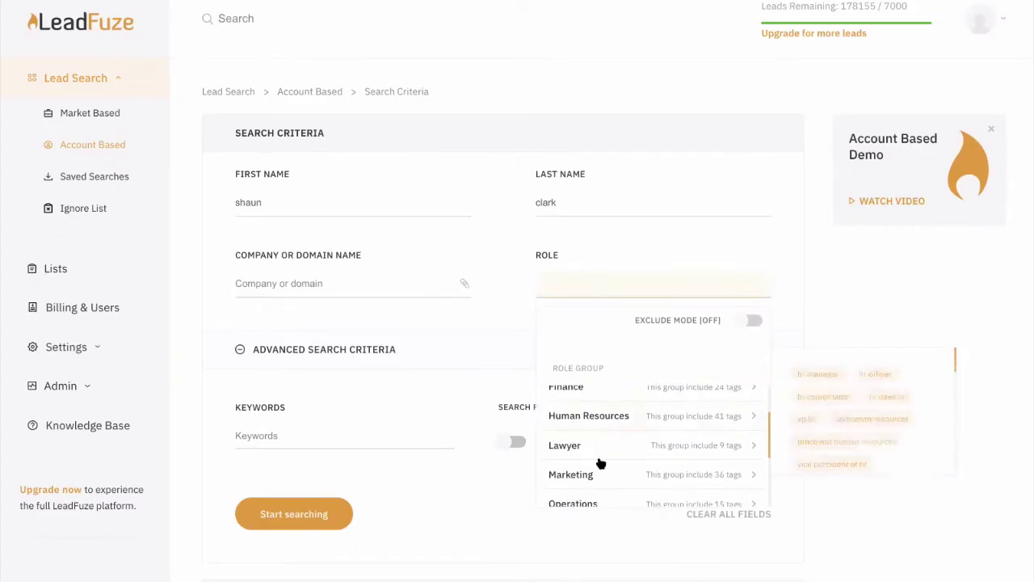
pyautogui.moveTo(594, 474)
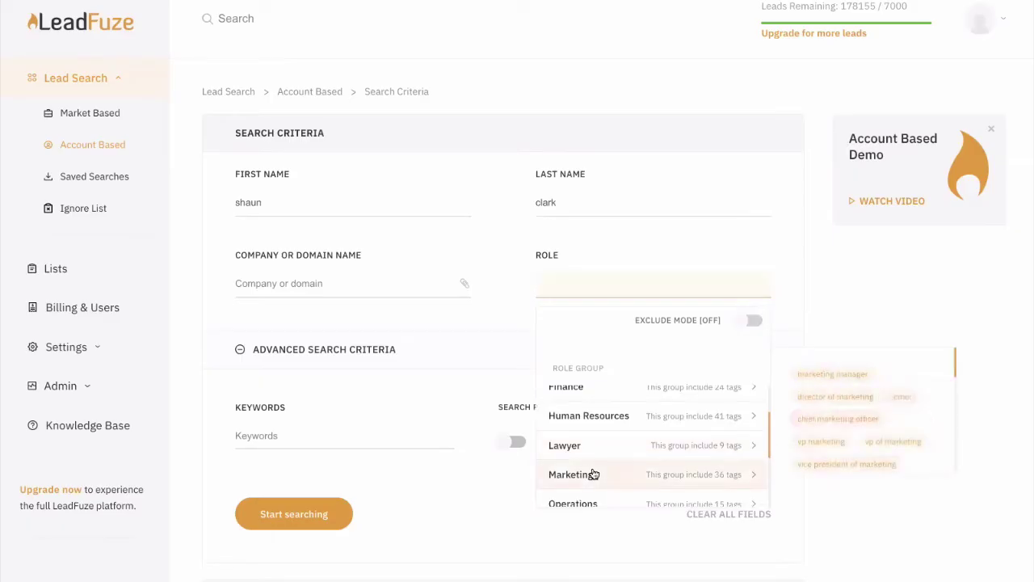
pyautogui.click(594, 474)
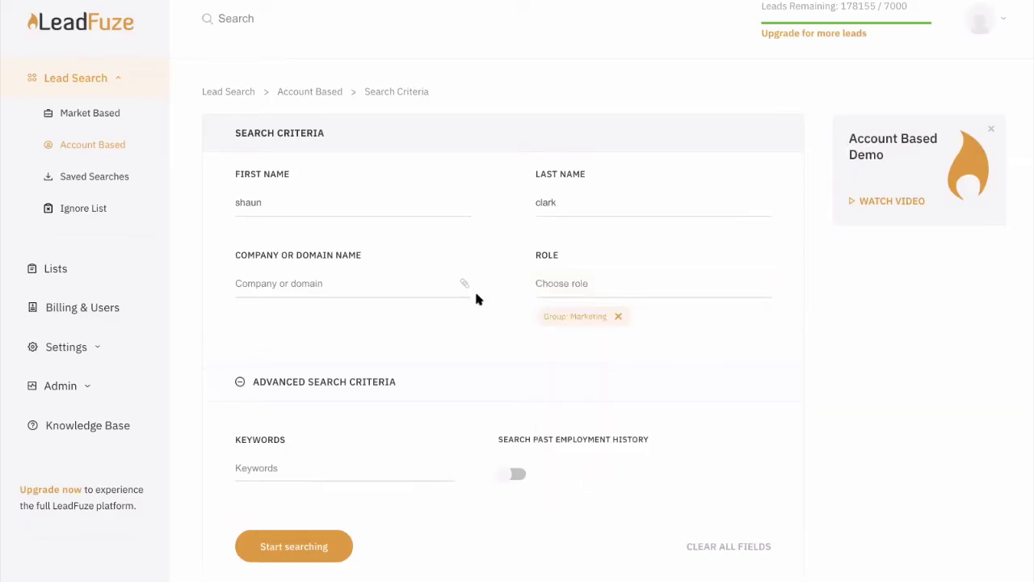
pyautogui.click(577, 319)
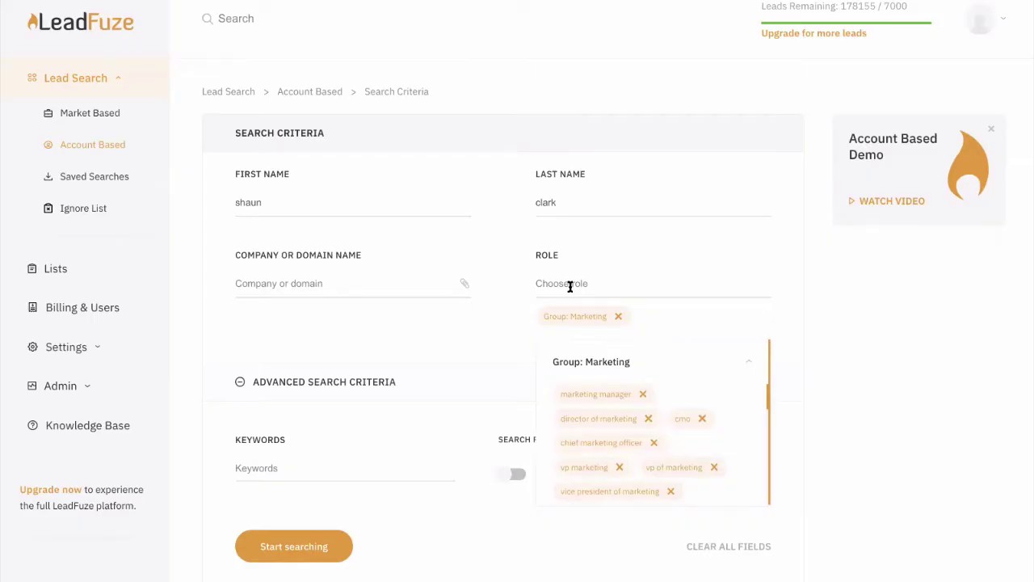
# Add "link building" as a custom keyword in the role criteria
pyautogui.click(570, 286)
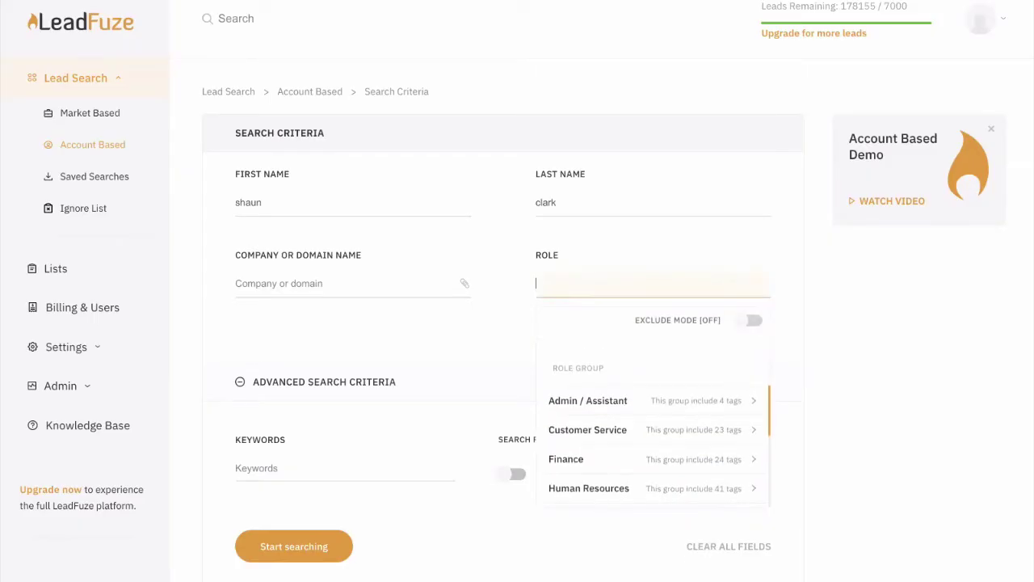
pyautogui.write('link build')
pyautogui.press('BackSpace')
pyautogui.press('BackSpace')
pyautogui.press('BackSpace')
pyautogui.write('uil')
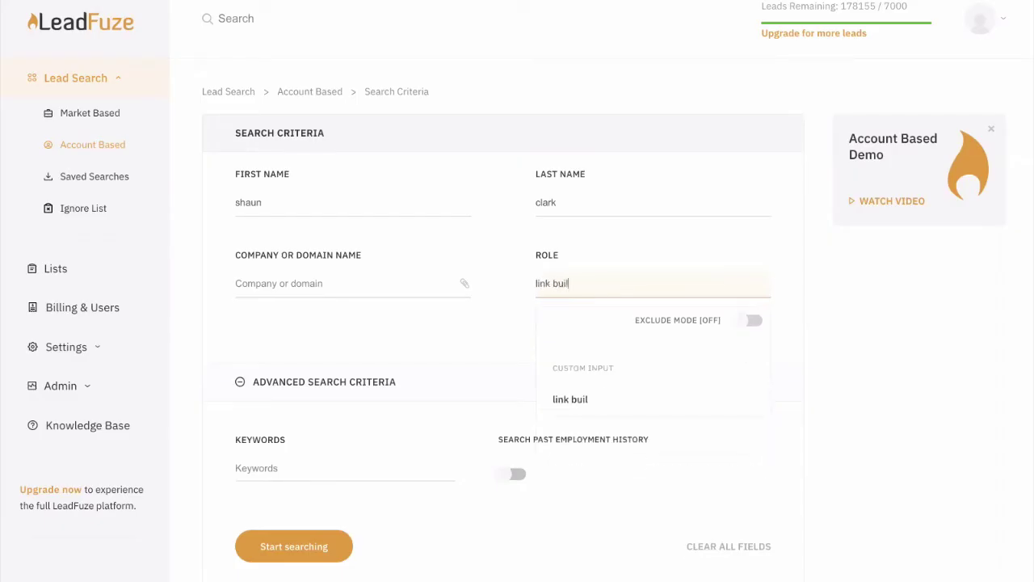
pyautogui.write('ding')
pyautogui.press('Return')
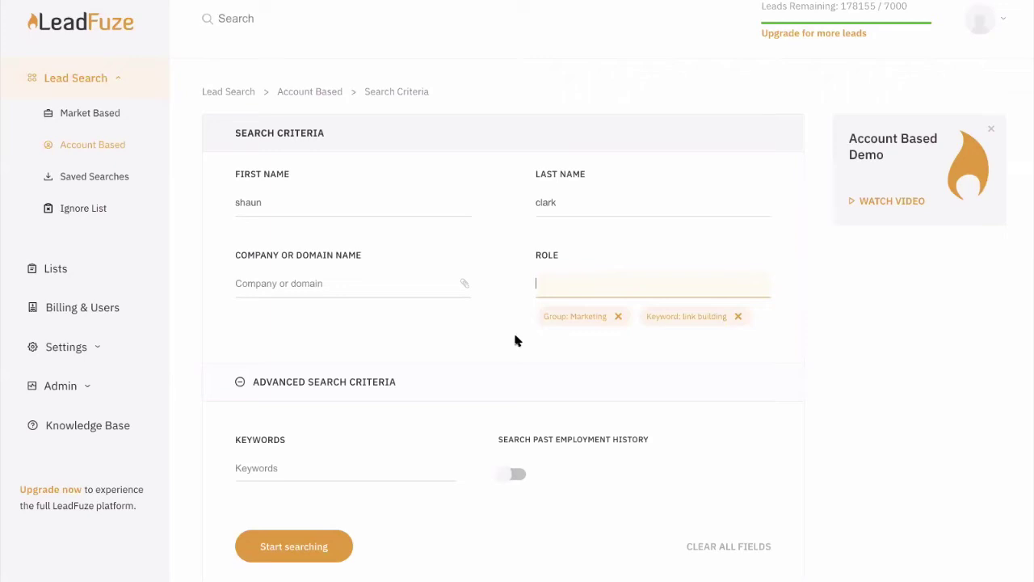
# Remove the marketing coordinator and pr coordinator titles from the Marketing role group
pyautogui.click(568, 327)
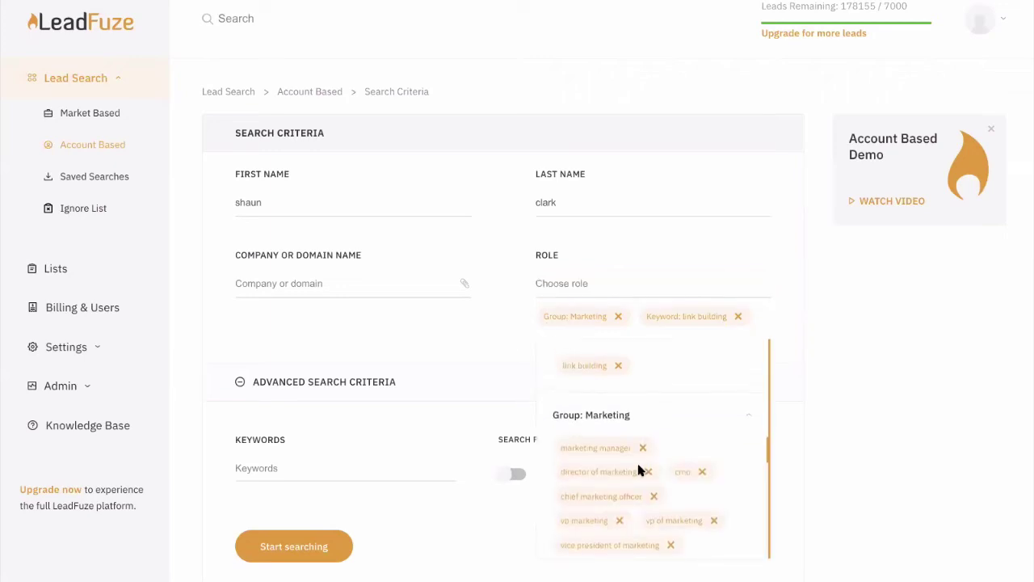
pyautogui.scroll(-3, 638, 467)
pyautogui.scroll(-1, 638, 469)
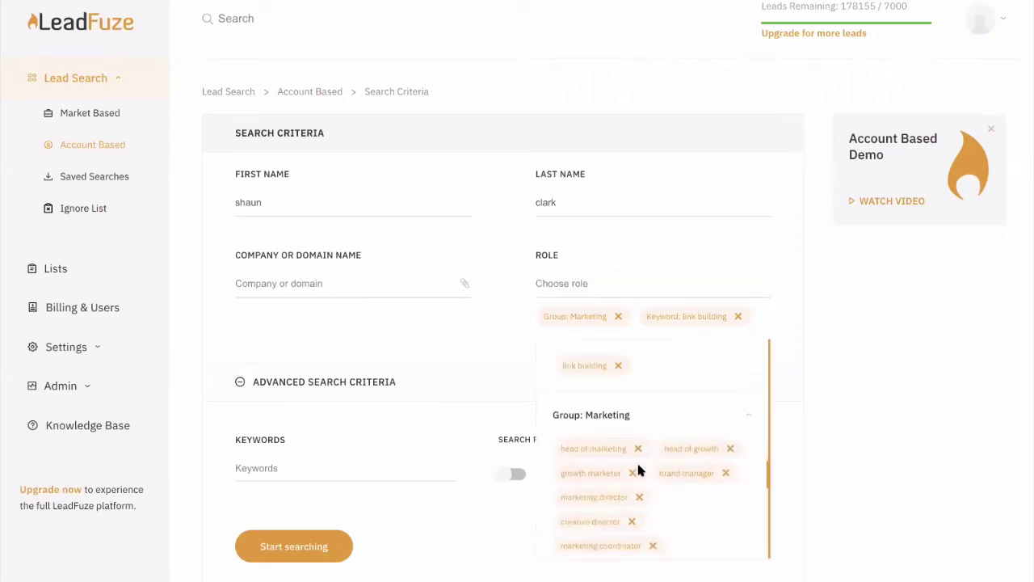
pyautogui.scroll(-1, 638, 470)
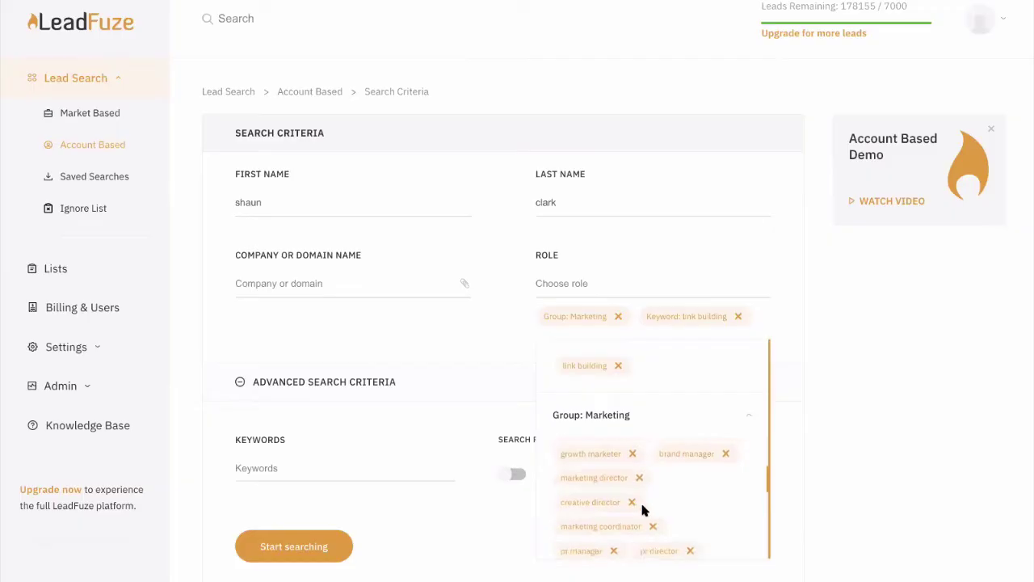
pyautogui.click(653, 526)
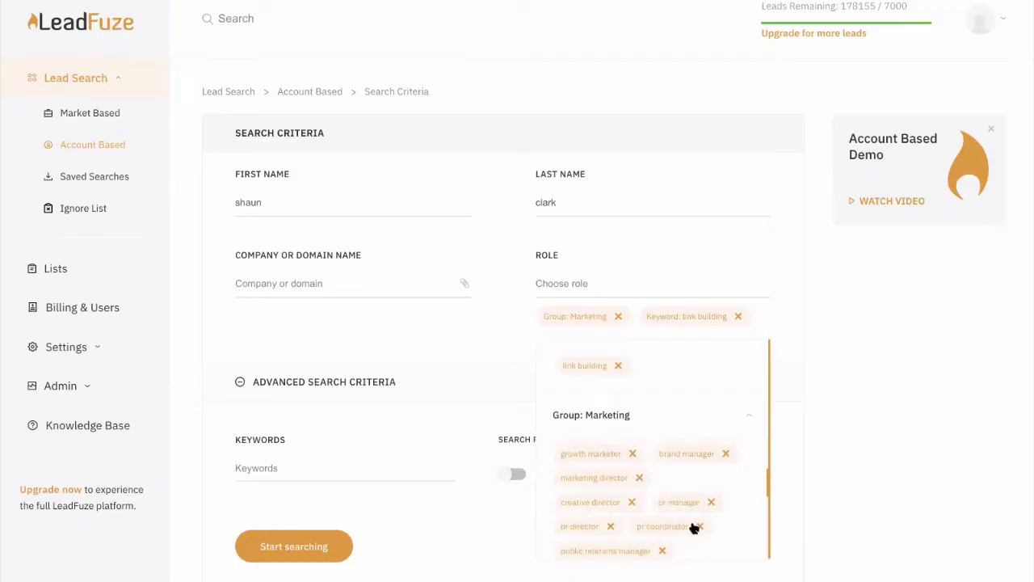
pyautogui.click(698, 526)
pyautogui.click(872, 361)
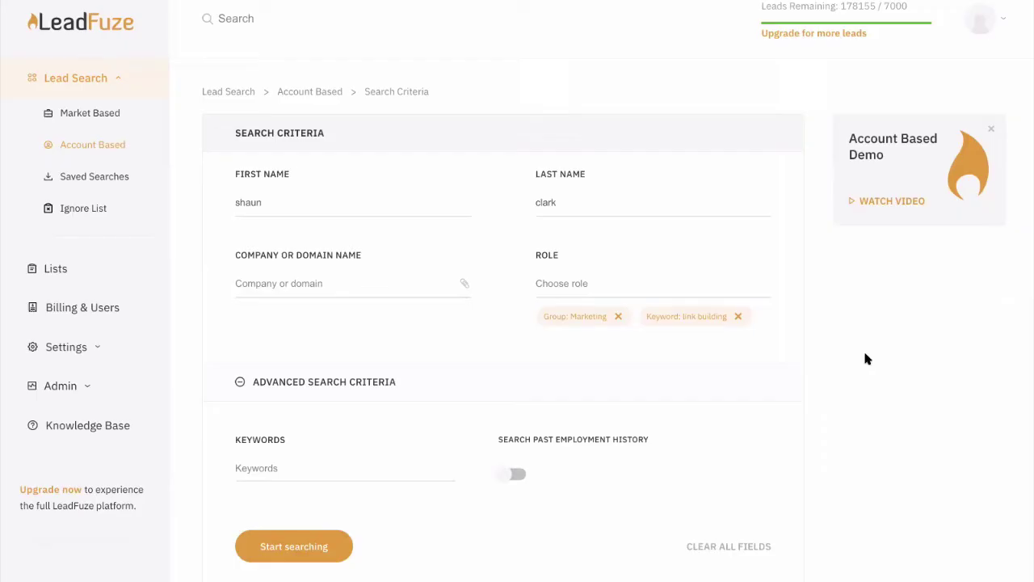
# Remove the Marketing group and the link building keyword from the role criteria
pyautogui.click(618, 315)
pyautogui.click(637, 316)
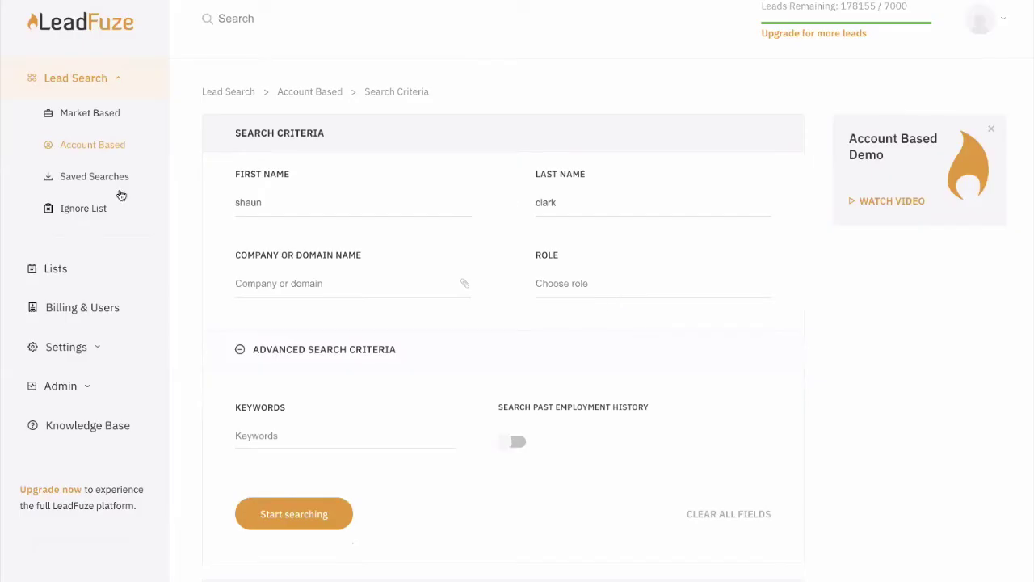
# Switch to the market-based lead search and leave its company criteria section expanded
pyautogui.click(89, 117)
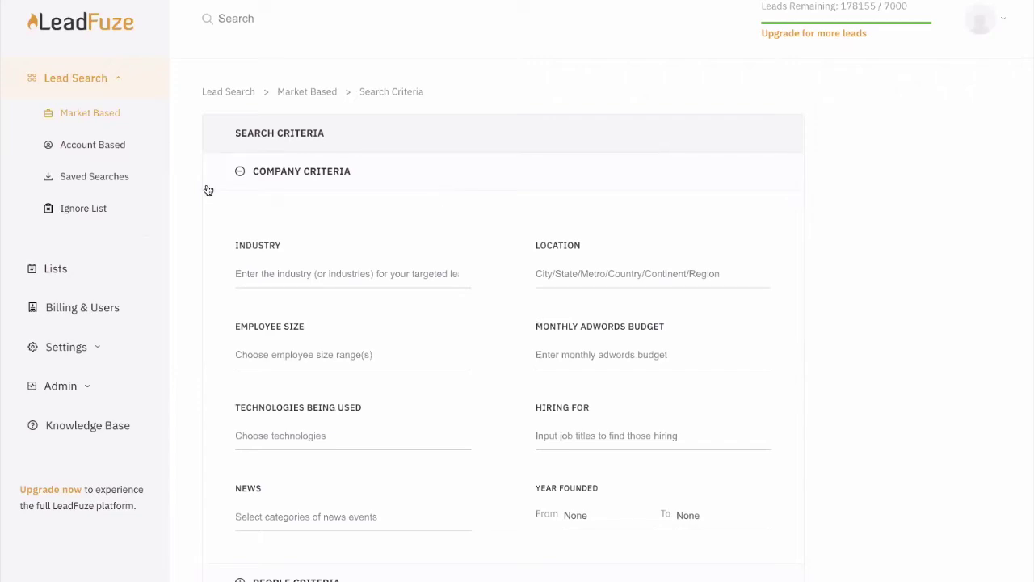
pyautogui.click(239, 173)
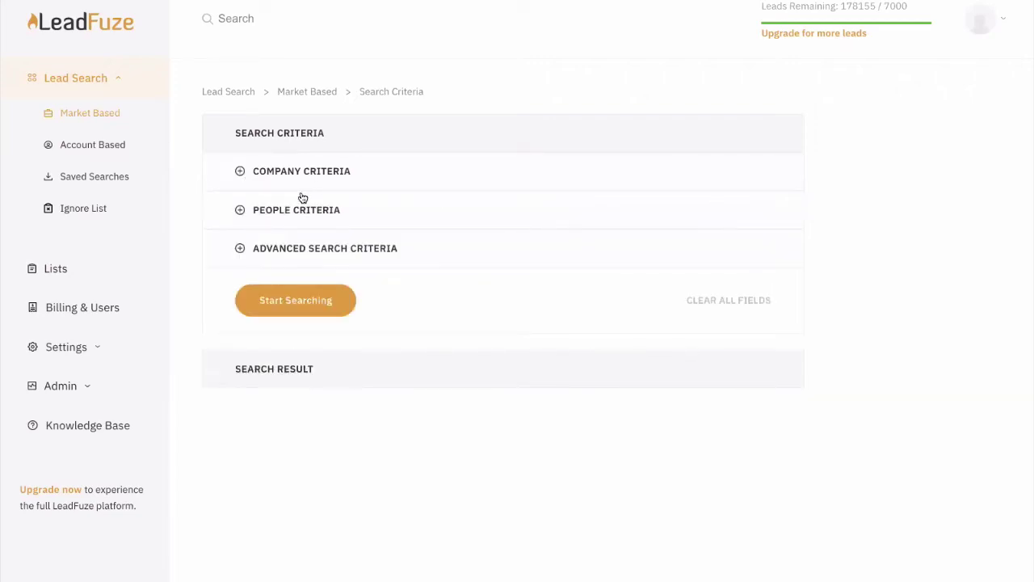
pyautogui.click(240, 170)
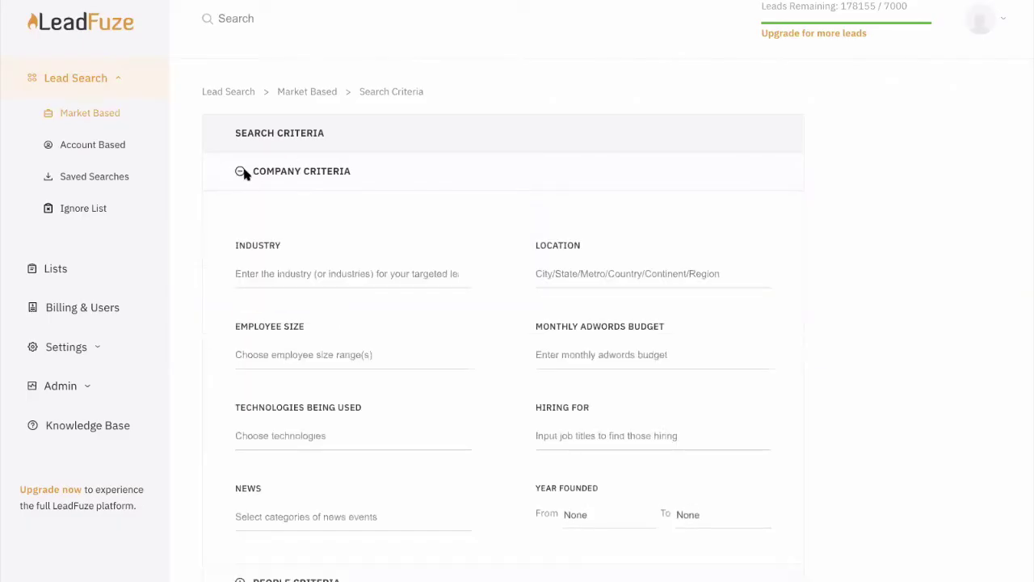
# Browse the available options for the industry, employee size and hiring-for company criteria
pyautogui.click(405, 270)
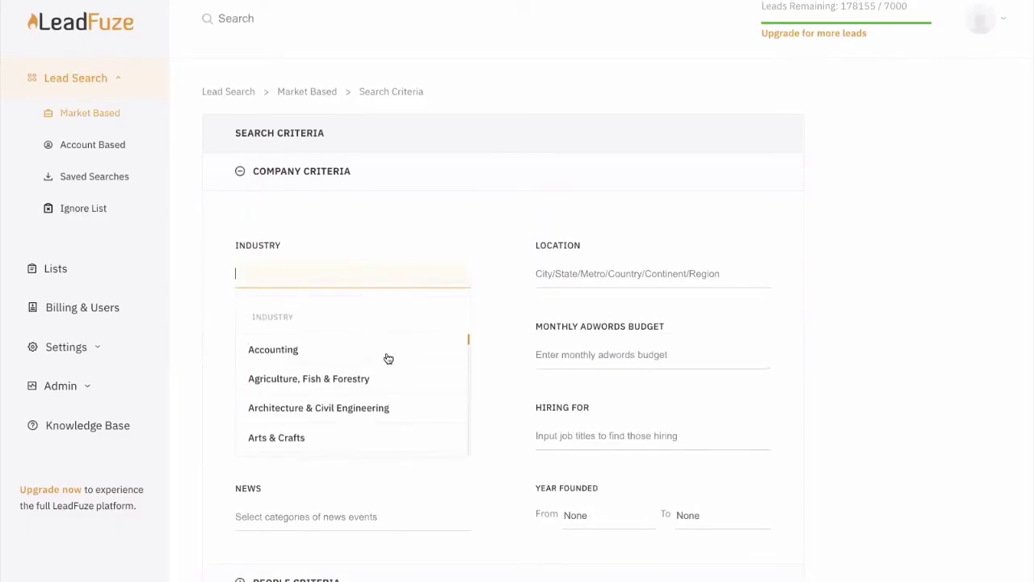
pyautogui.scroll(-3, 369, 395)
pyautogui.scroll(-5, 369, 397)
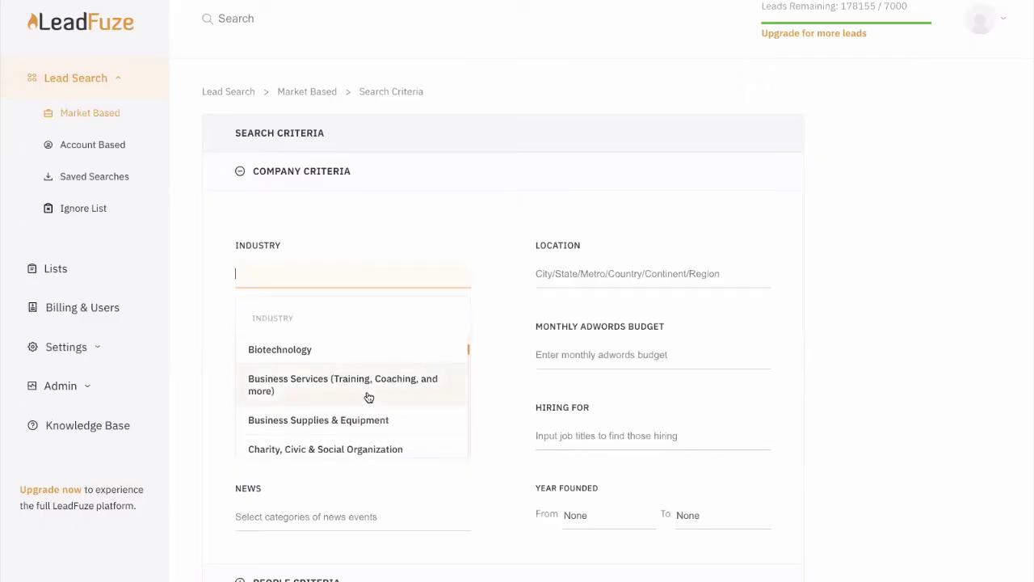
pyautogui.click(483, 317)
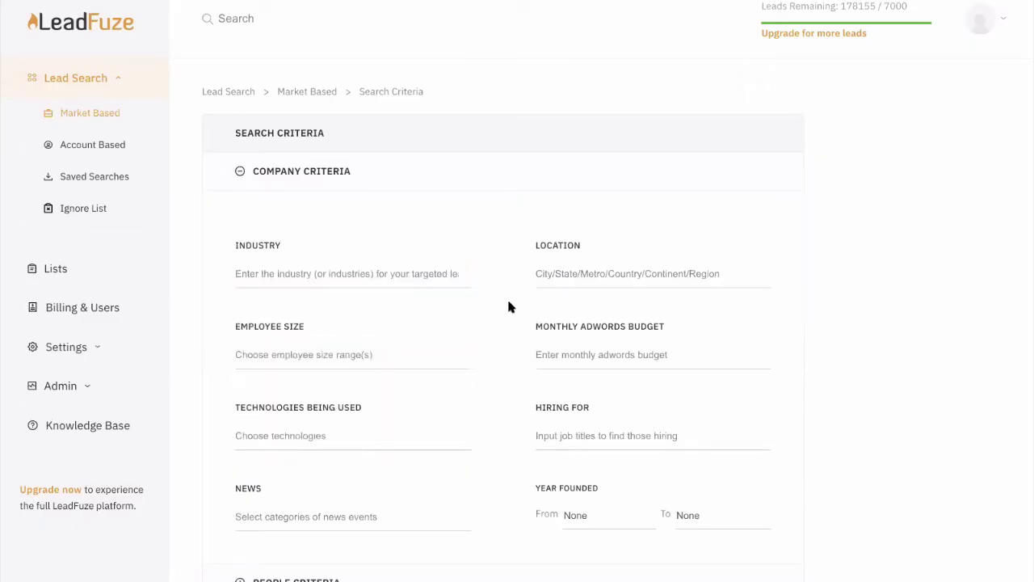
pyautogui.click(360, 355)
pyautogui.click(485, 352)
pyautogui.click(551, 434)
pyautogui.scroll(-3, 607, 536)
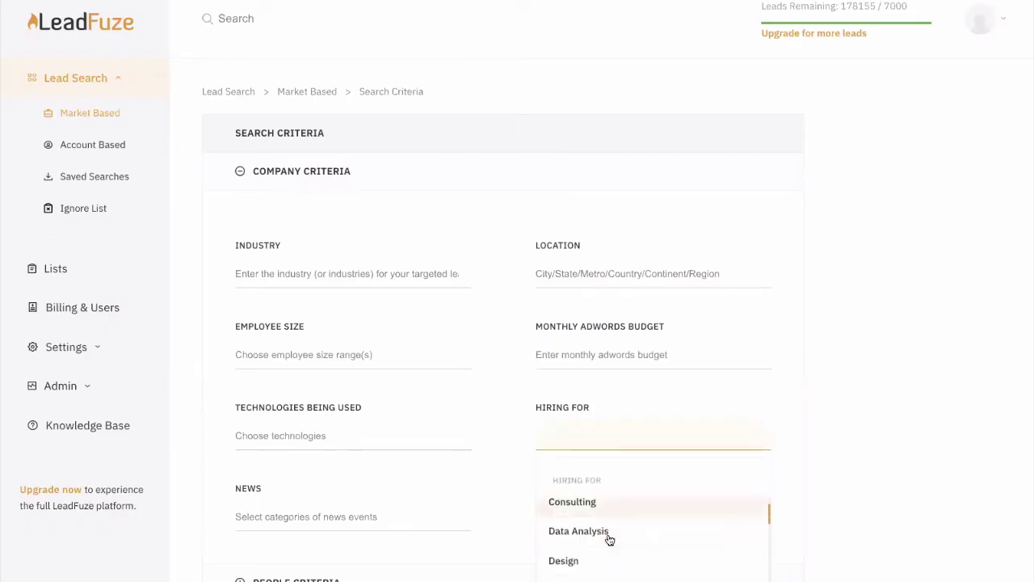
pyautogui.scroll(-3, 610, 540)
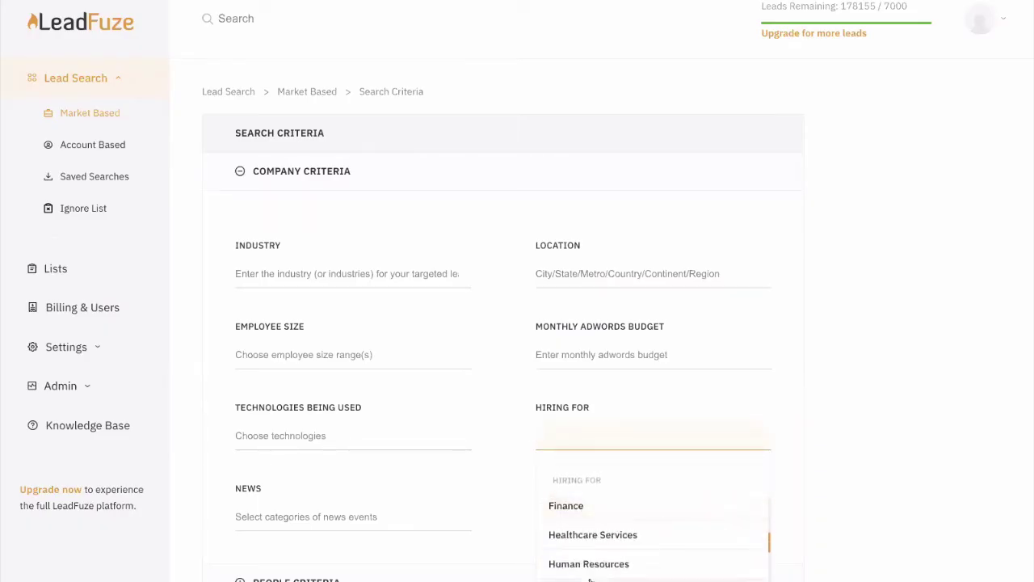
pyautogui.click(510, 442)
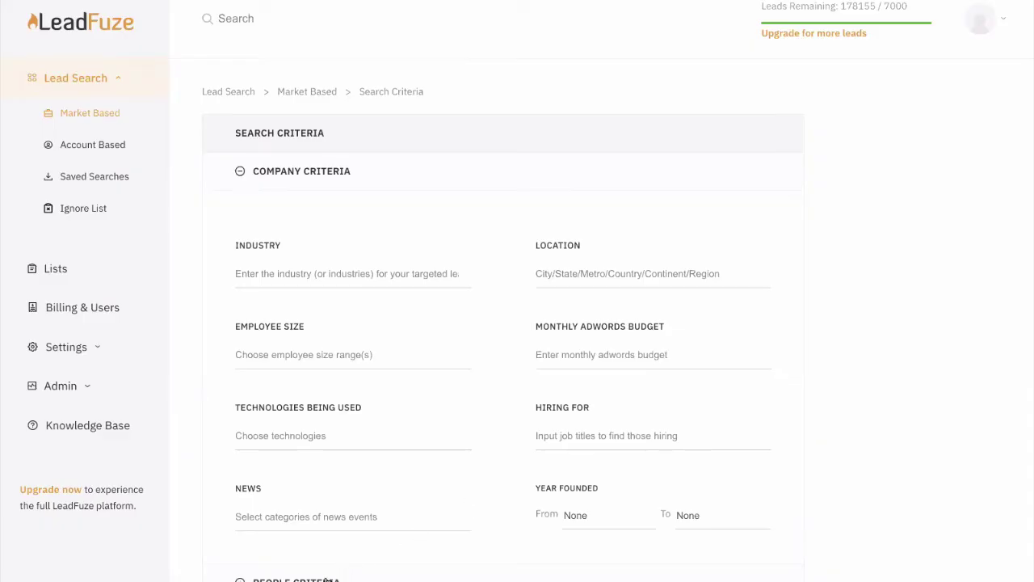
# Add the Owner / CEO role group to the people criteria of the market-based search and review the remaining criteria
pyautogui.scroll(-3, 477, 507)
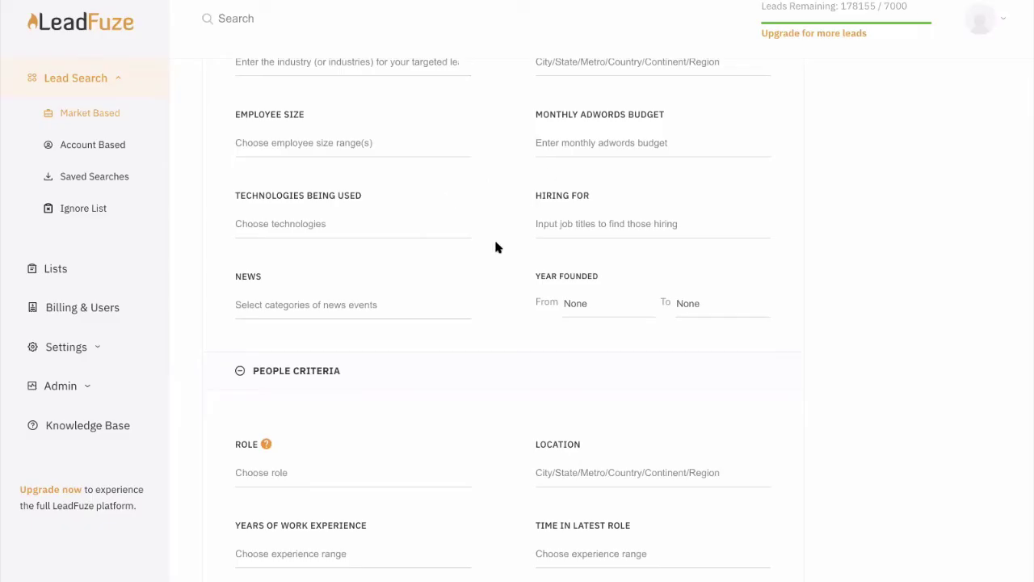
pyautogui.click(339, 474)
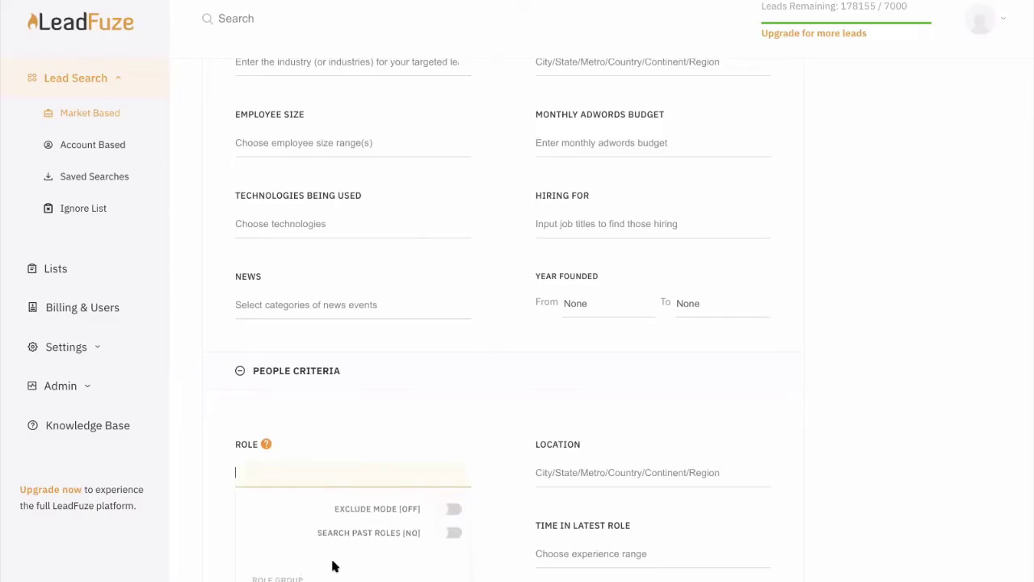
pyautogui.scroll(-5, 328, 560)
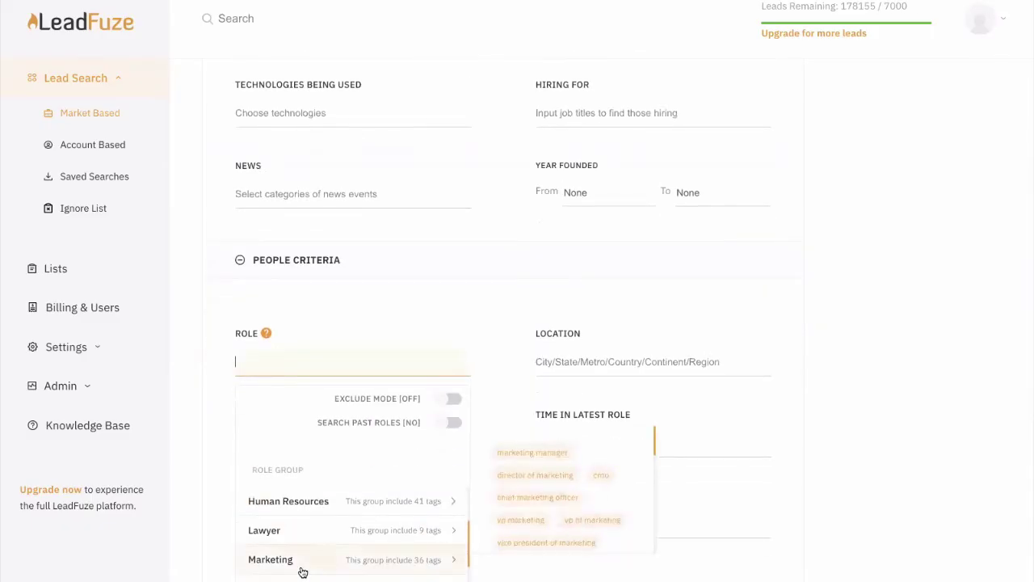
pyautogui.scroll(-2, 301, 571)
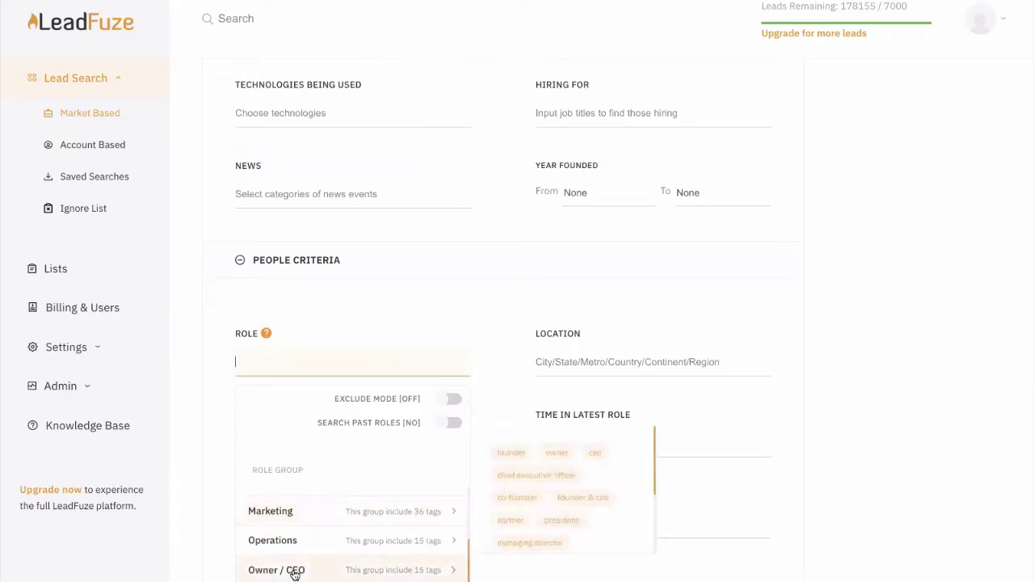
pyautogui.click(295, 570)
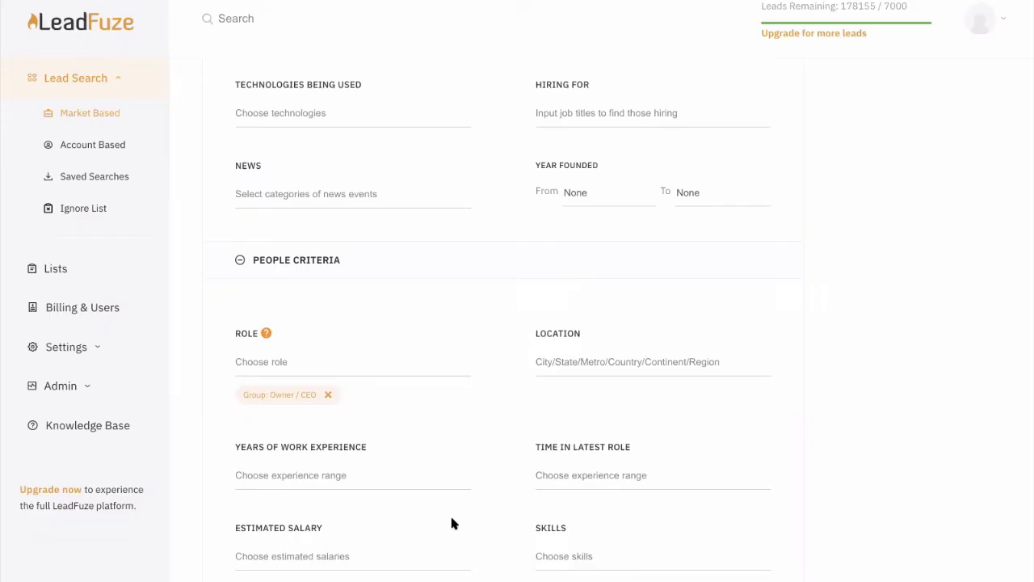
pyautogui.scroll(-2, 451, 523)
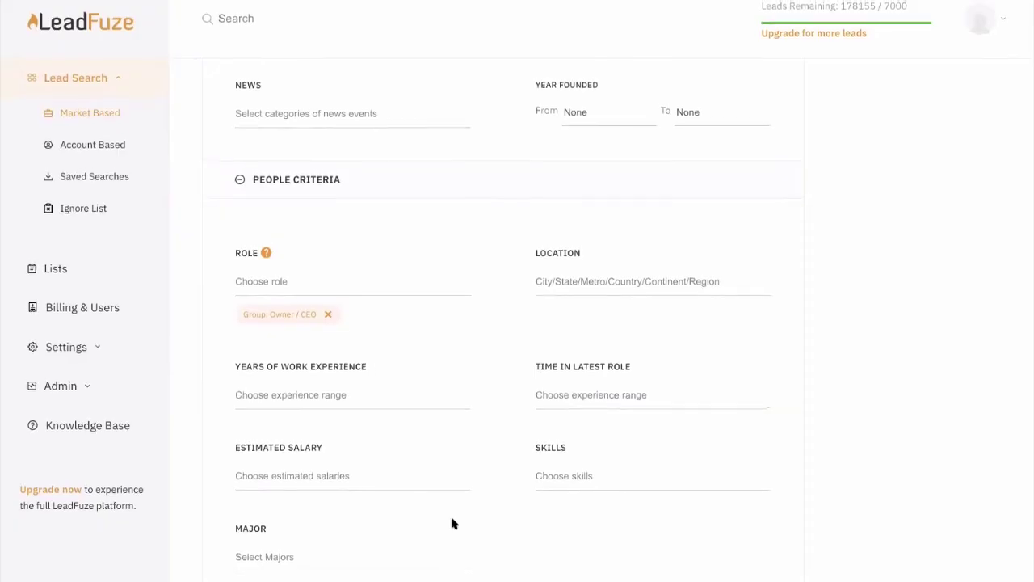
pyautogui.scroll(5, 452, 519)
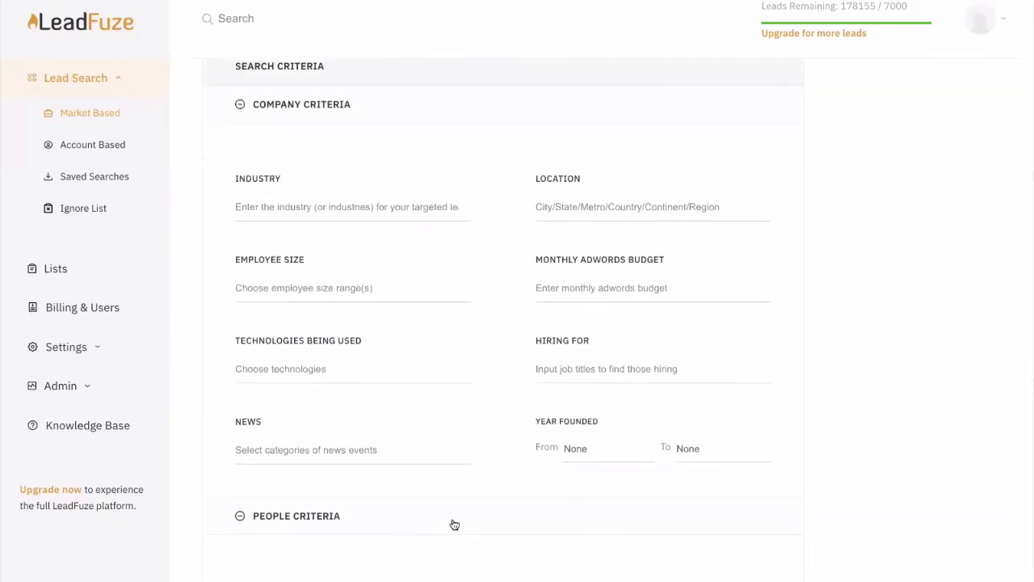
pyautogui.scroll(-1, 454, 524)
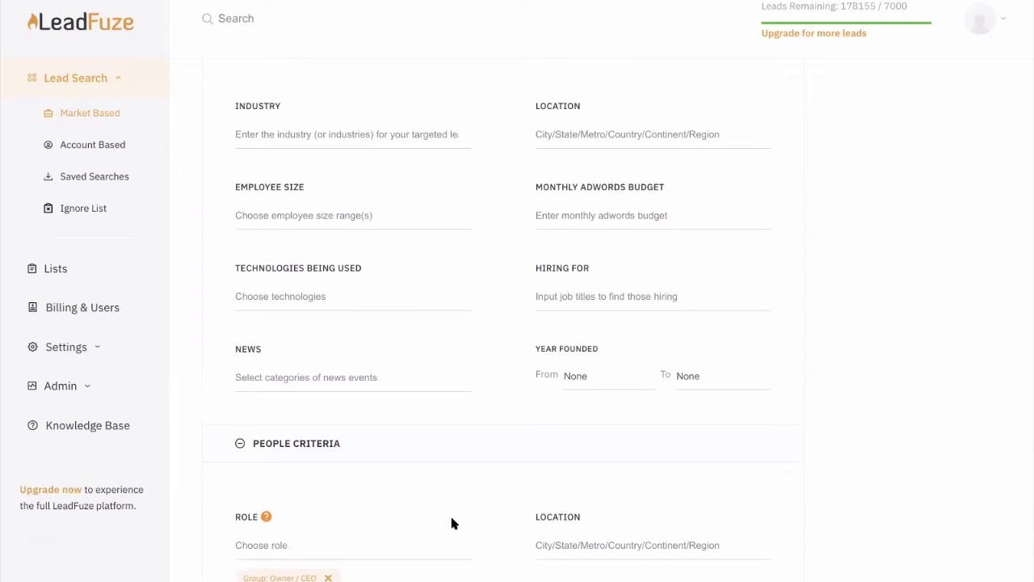
# Open the integrations settings and examine the active and available integrations
pyautogui.click(56, 272)
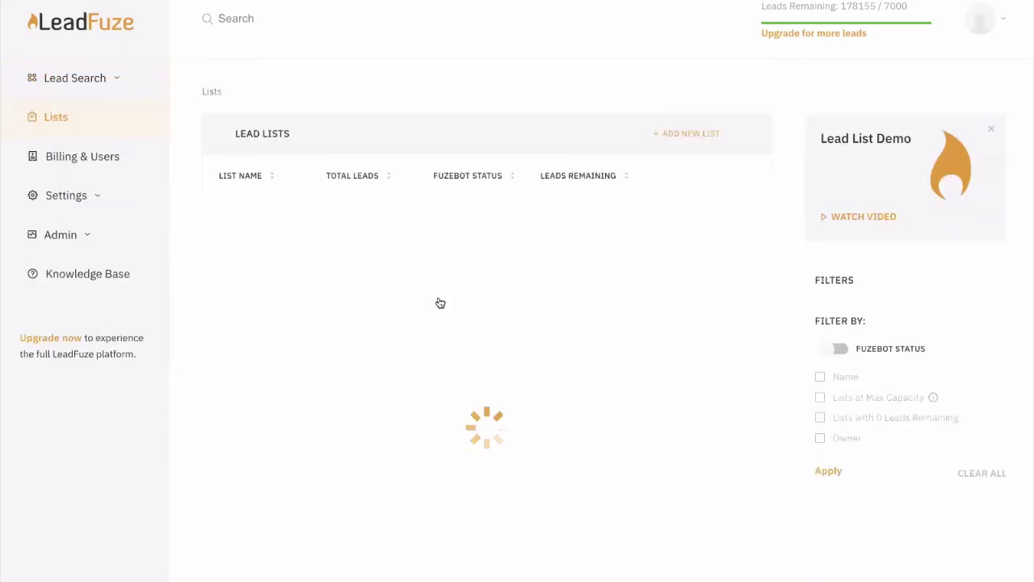
pyautogui.click(70, 198)
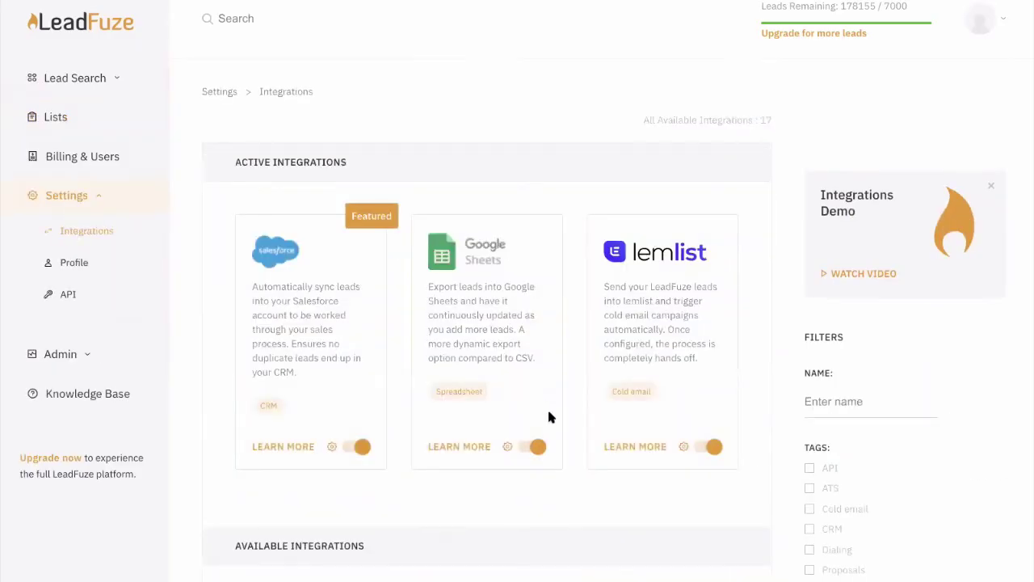
pyautogui.scroll(-3, 549, 416)
pyautogui.scroll(-3, 548, 416)
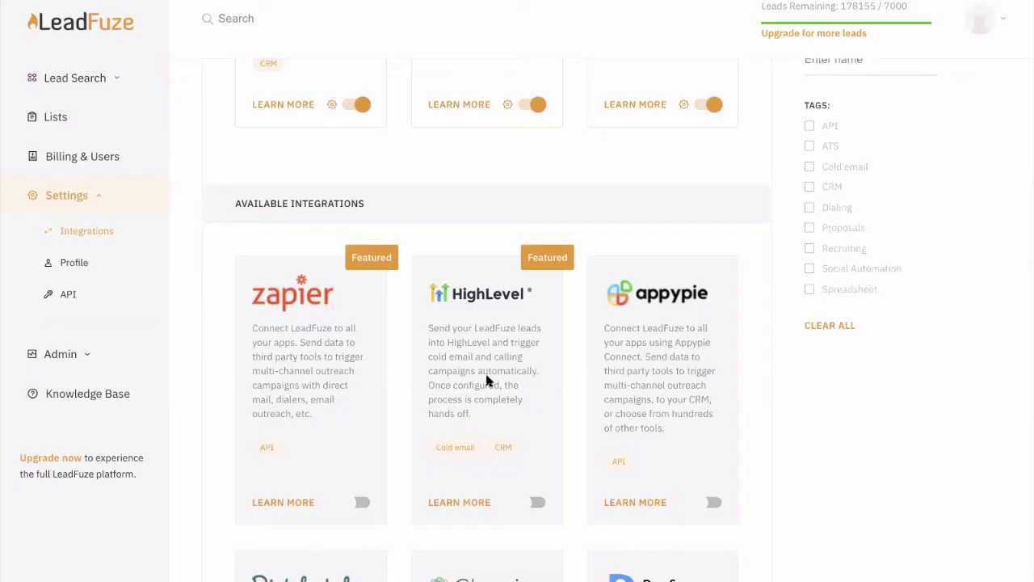
pyautogui.scroll(1, 257, 283)
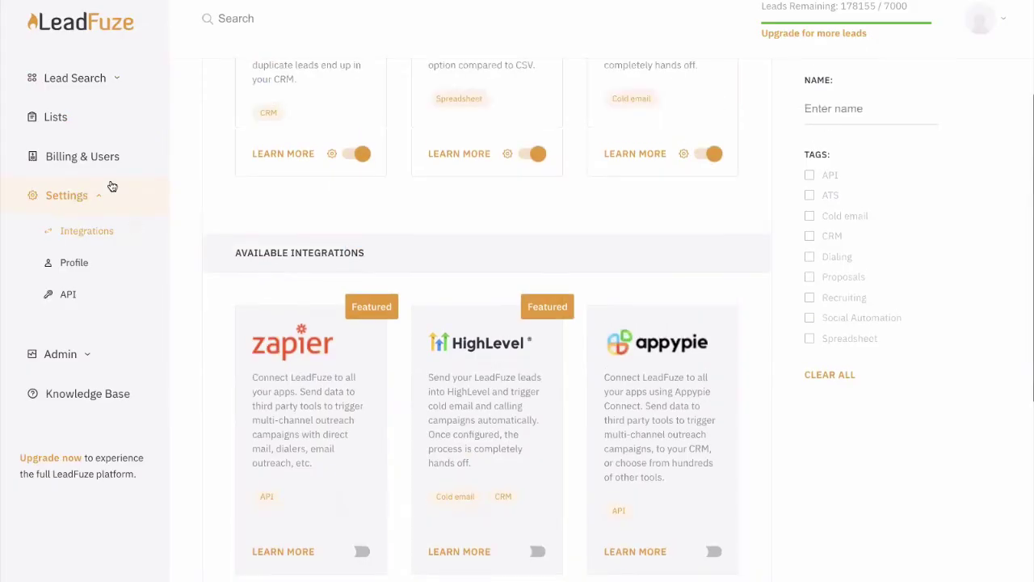
# Look at the admin users page and return to the lead lists overview
pyautogui.click(61, 124)
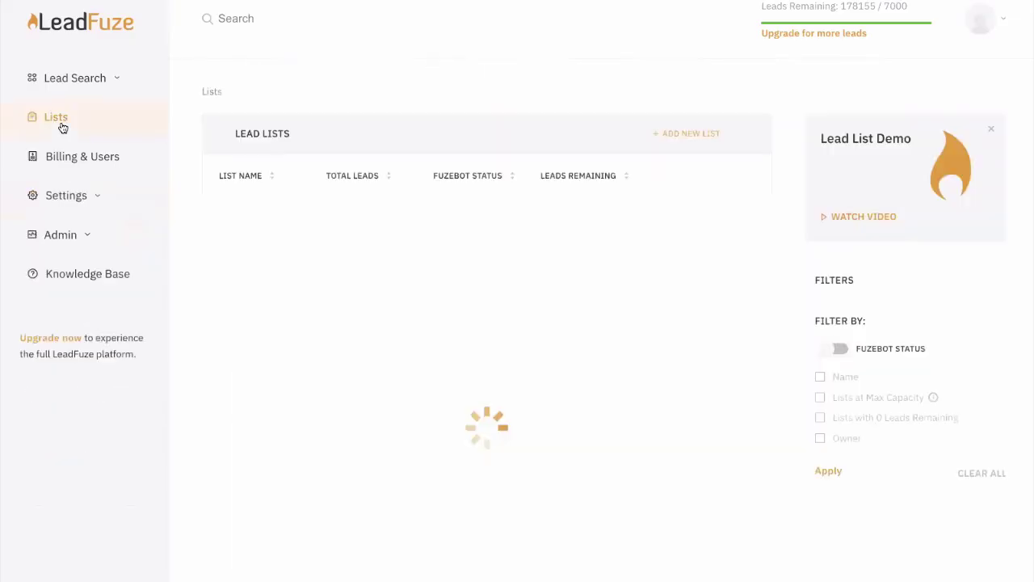
pyautogui.click(61, 233)
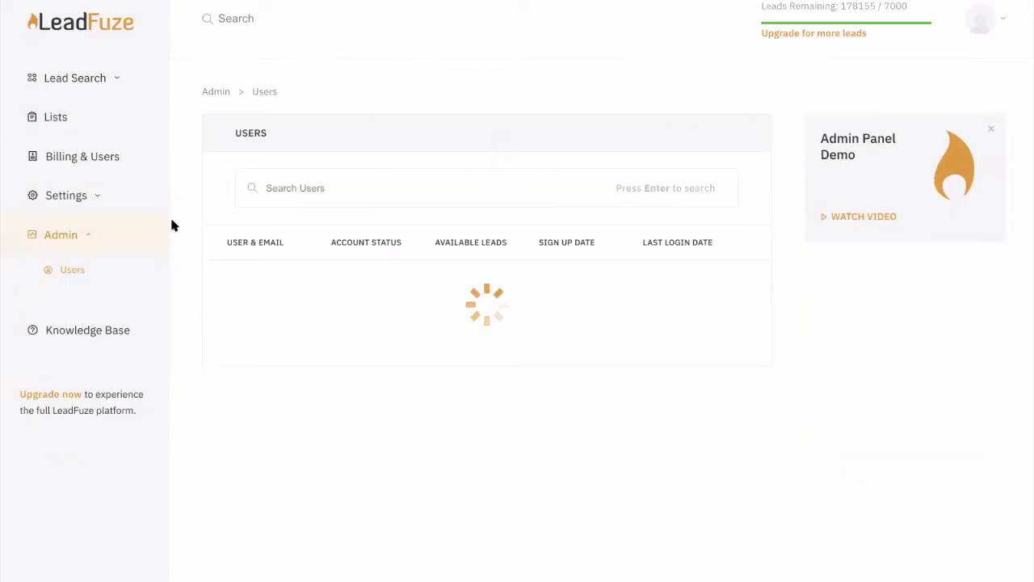
pyautogui.click(60, 118)
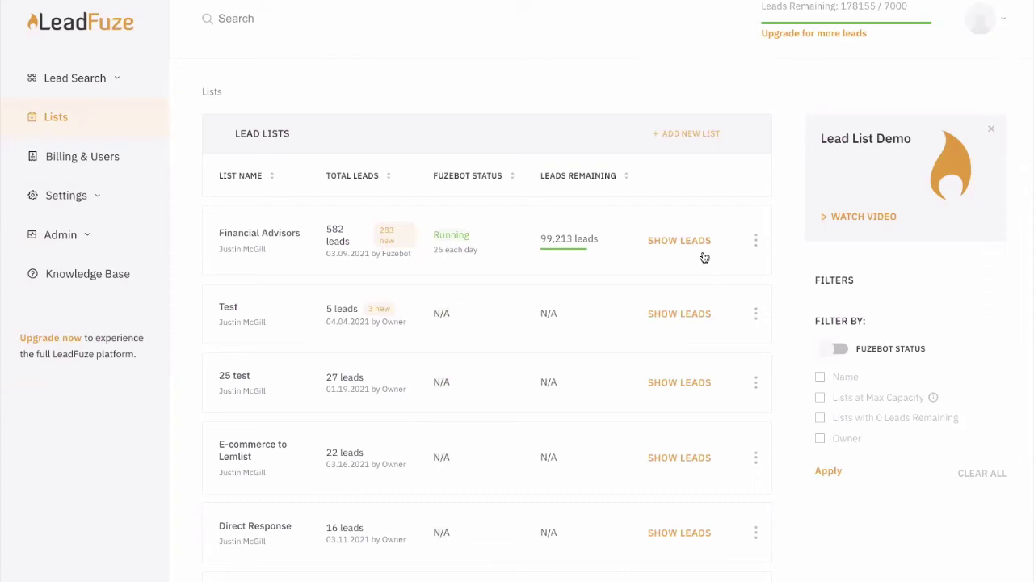
# View the Financial Advisors list's lemlist integration settings without saving, and expand the list's search criteria and filters
pyautogui.click(757, 241)
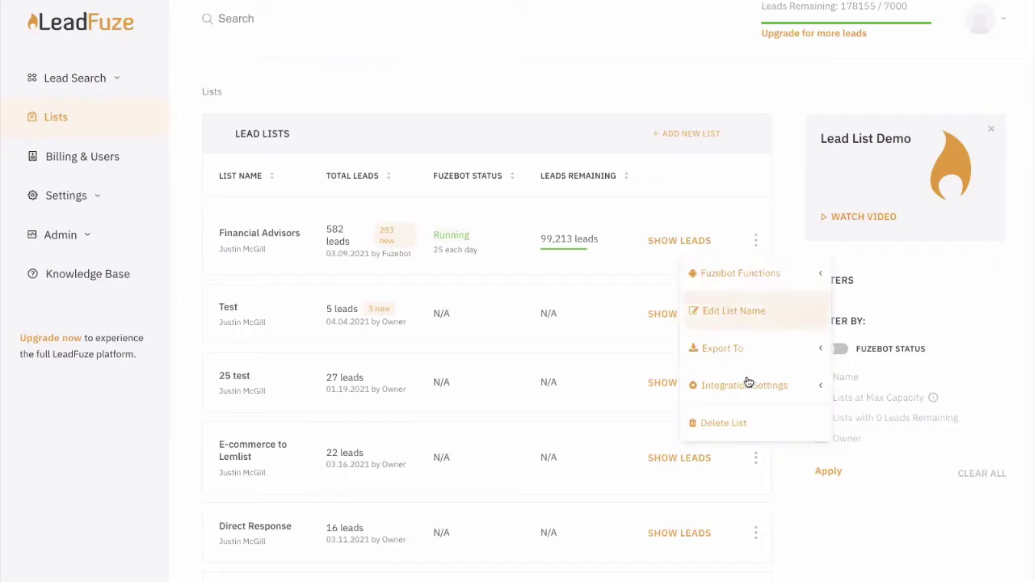
pyautogui.moveTo(743, 390)
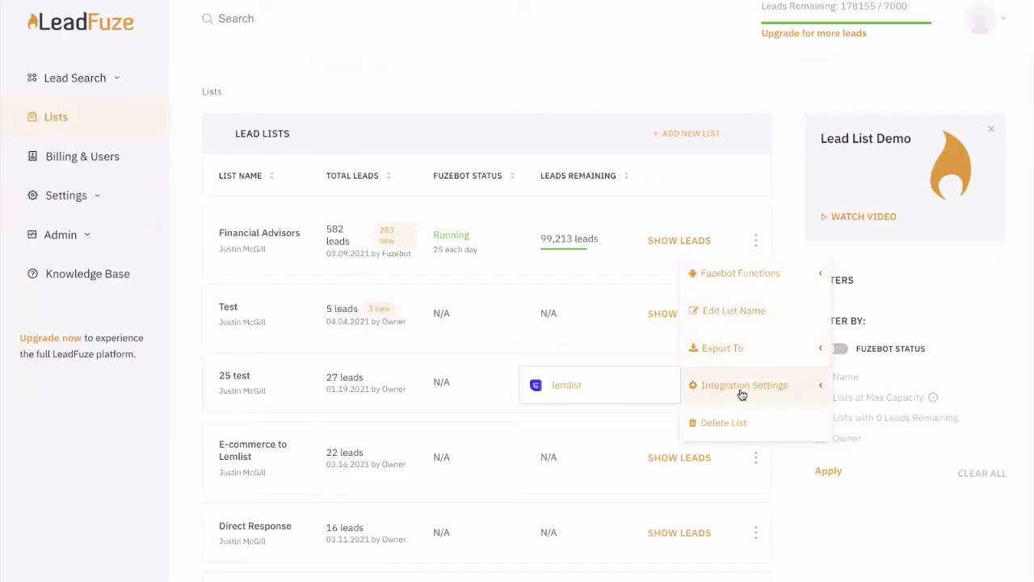
pyautogui.click(578, 393)
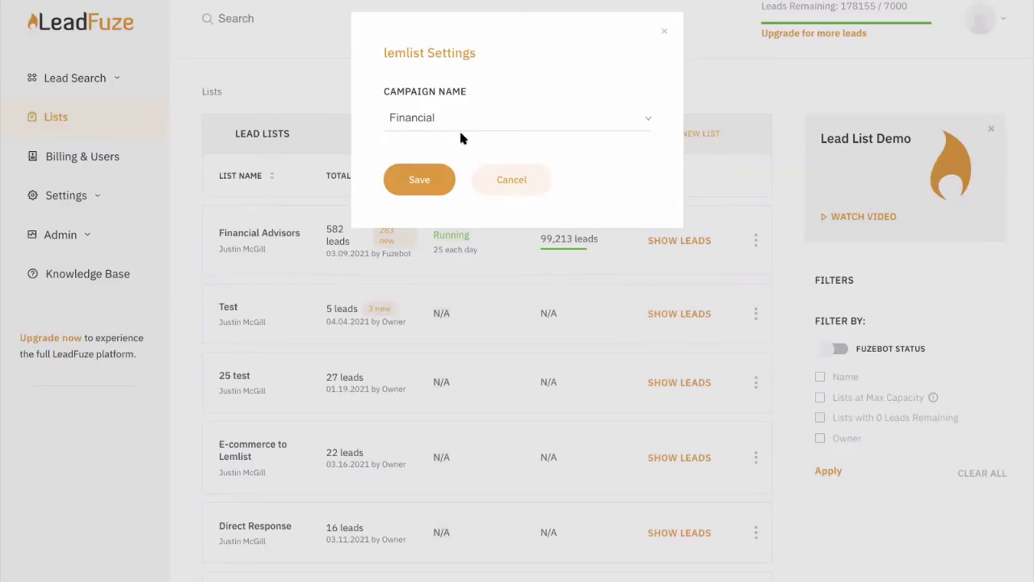
pyautogui.click(512, 180)
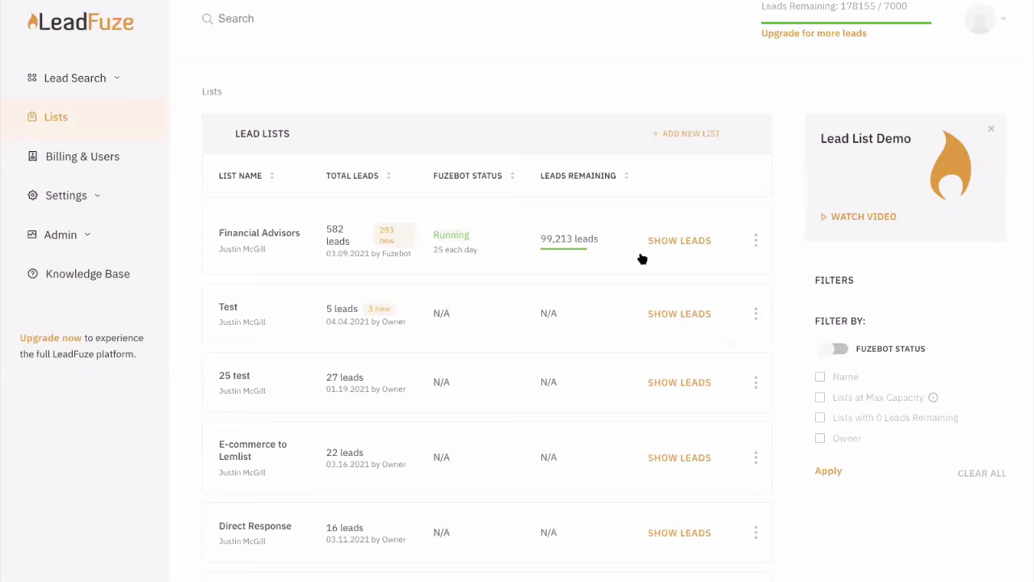
pyautogui.click(495, 249)
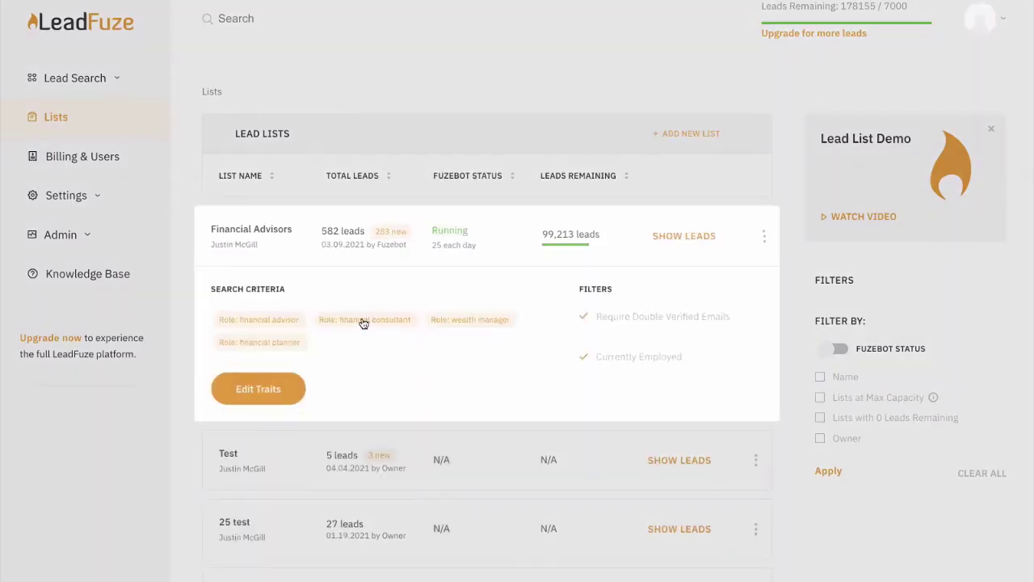